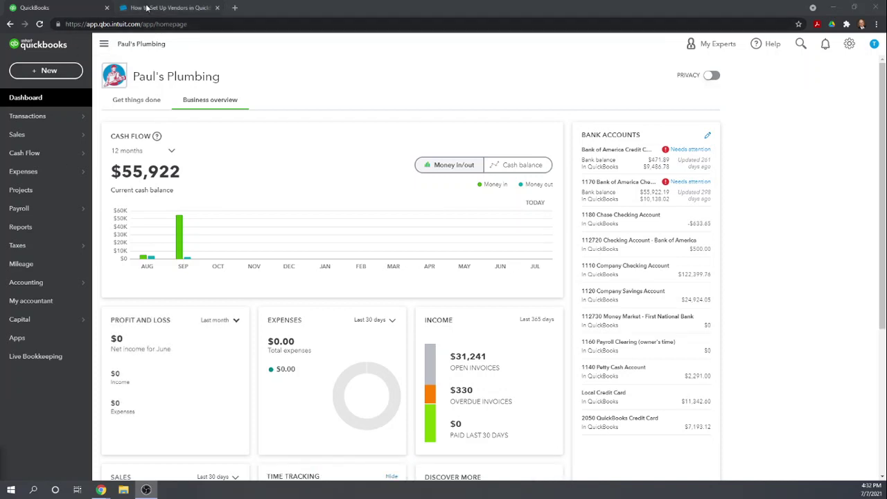
# Check the vendor setup article, then open Expenses > Vendors in QuickBooks.
pyautogui.click(147, 7)
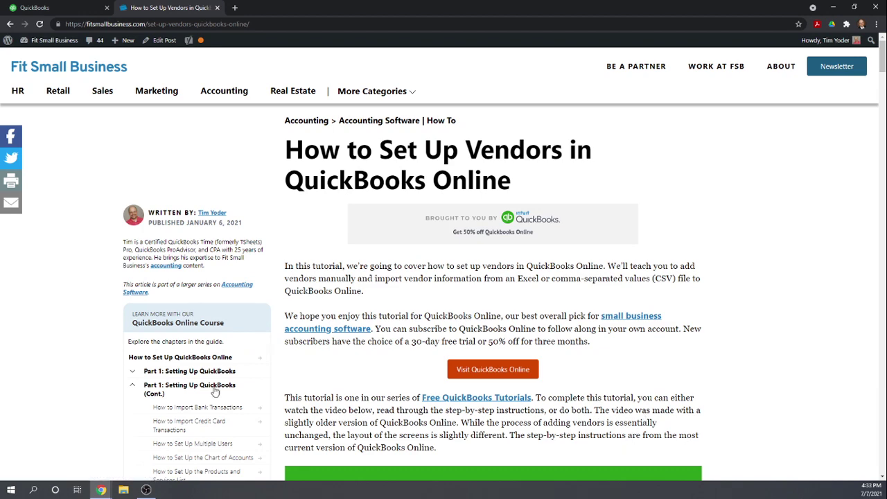
pyautogui.click(45, 8)
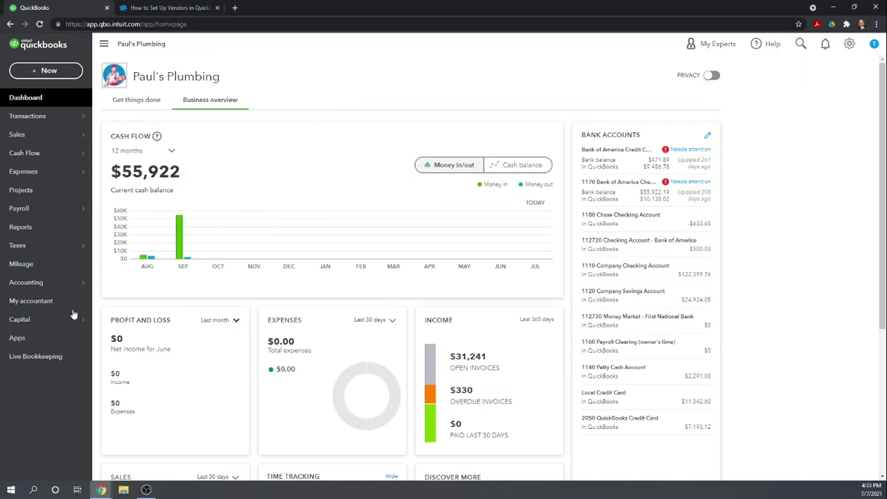
pyautogui.moveTo(24, 178)
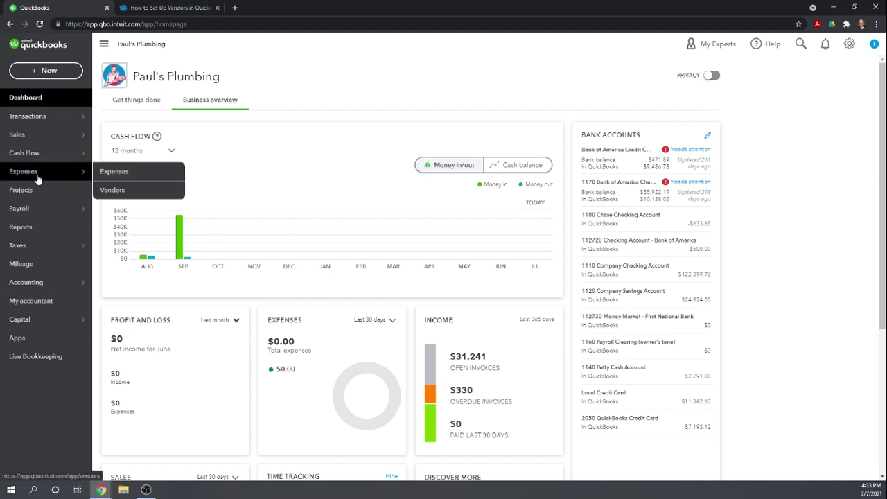
pyautogui.click(111, 192)
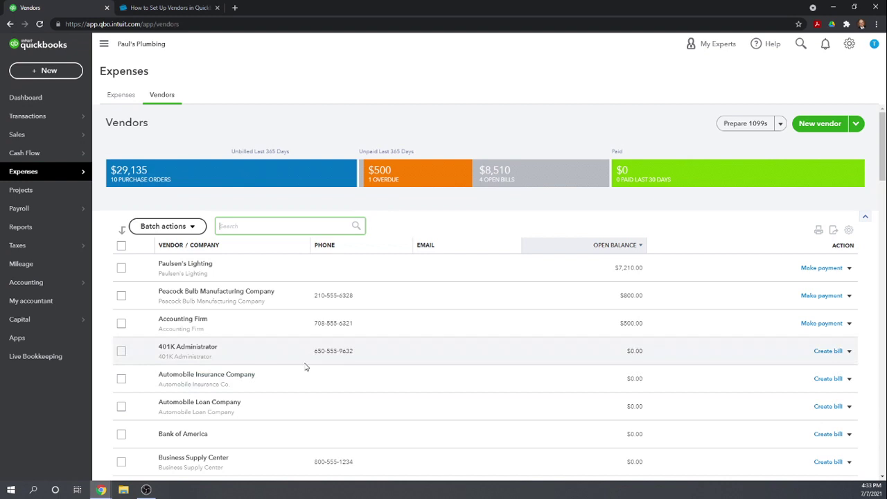
# Open a blank Vendor Information form and tick Track payments for 1099.
pyautogui.click(819, 125)
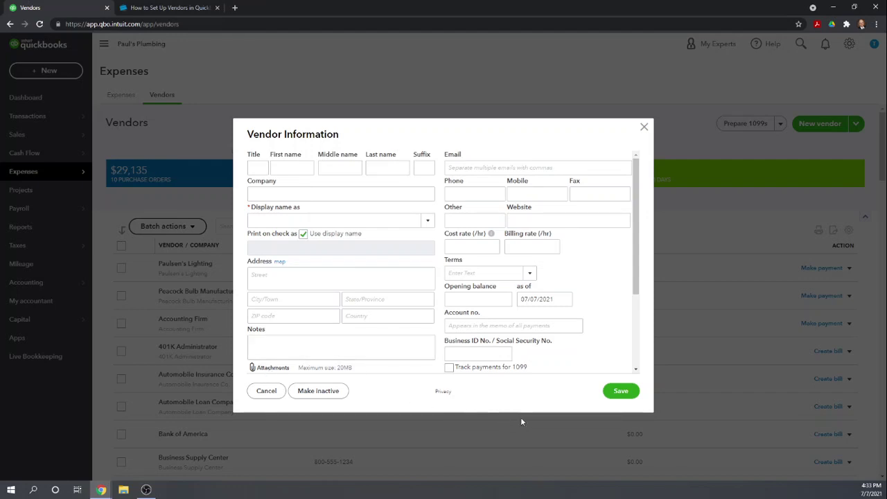
pyautogui.click(448, 369)
# Discard the blank vendor form and choose Import vendors from the New vendor menu.
pyautogui.click(644, 127)
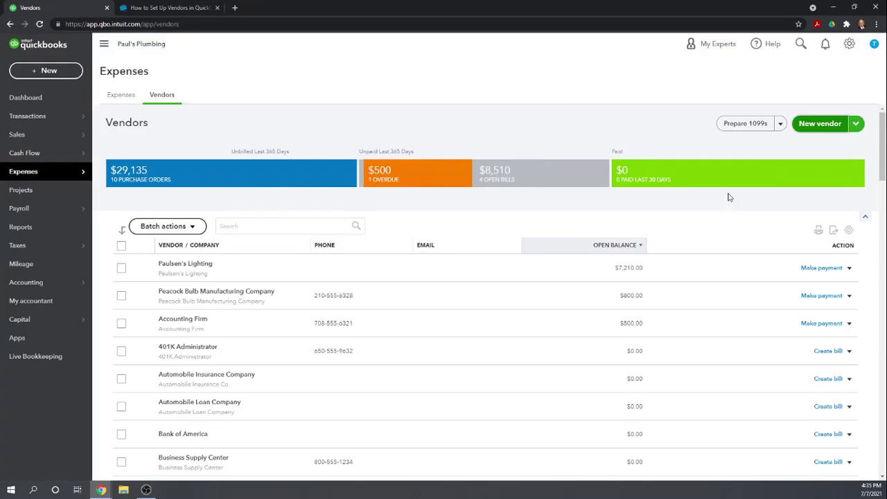
pyautogui.click(857, 126)
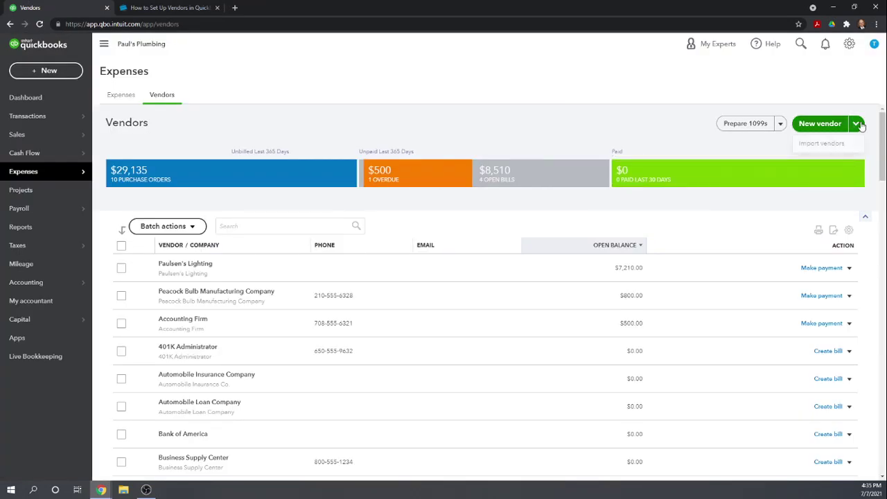
pyautogui.click(820, 144)
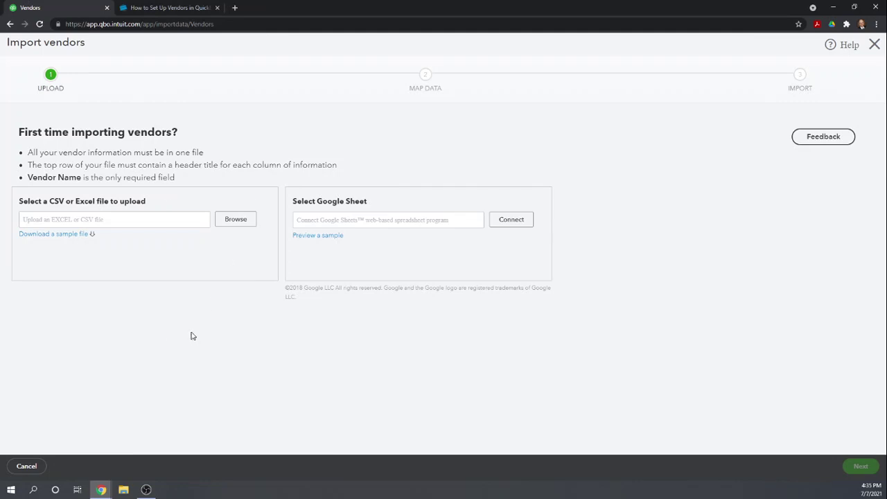
# Download the sample vendor .xls file and open it in Excel.
pyautogui.click(72, 237)
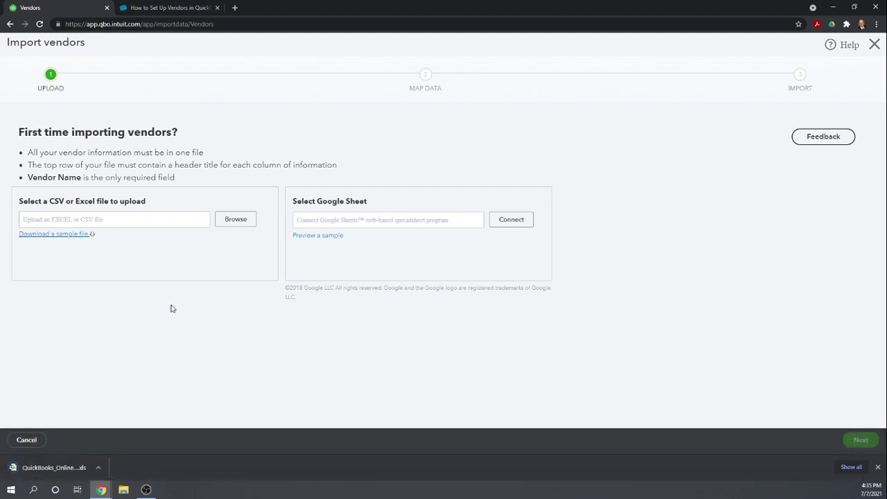
pyautogui.click(60, 468)
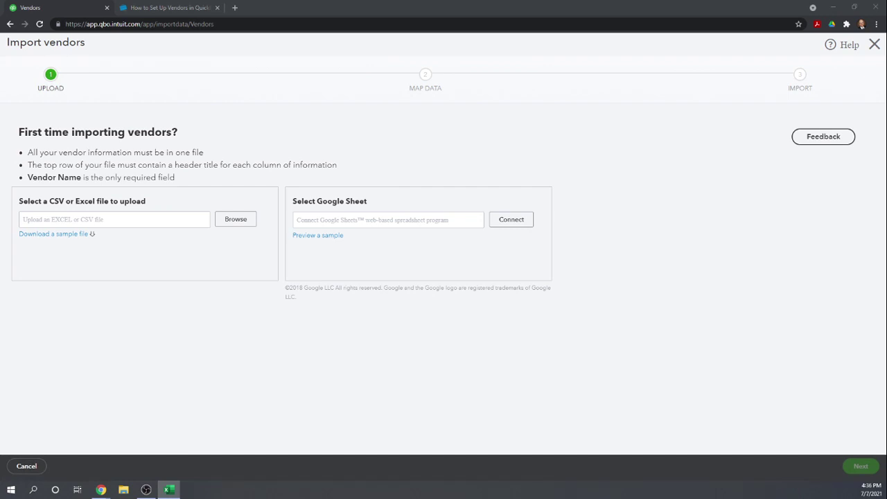
pyautogui.click(167, 489)
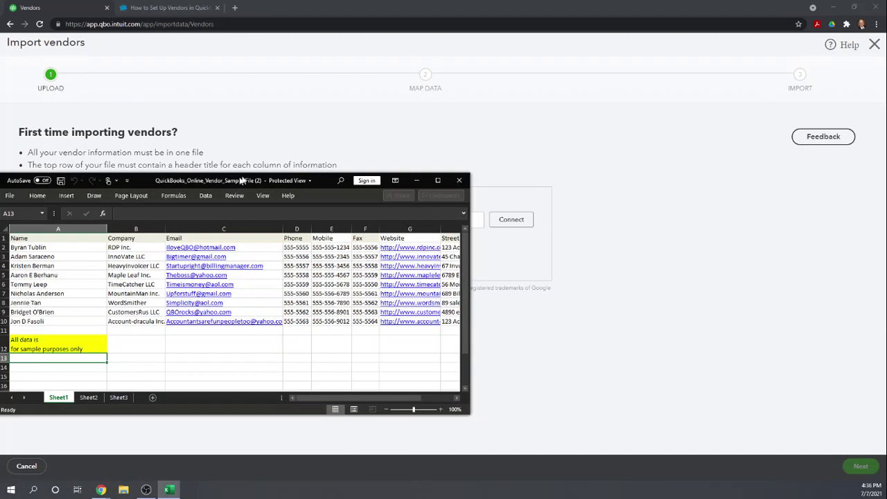
pyautogui.moveTo(248, 177); pyautogui.dragTo(369, 167)
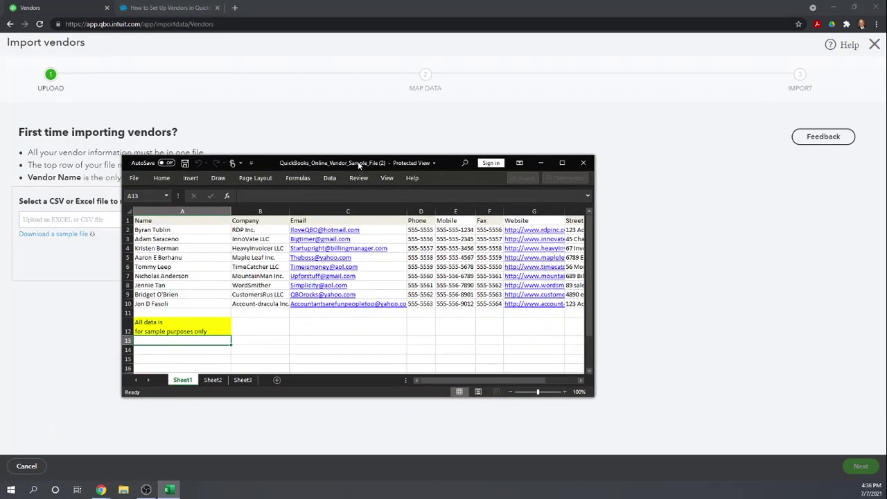
pyautogui.click(562, 164)
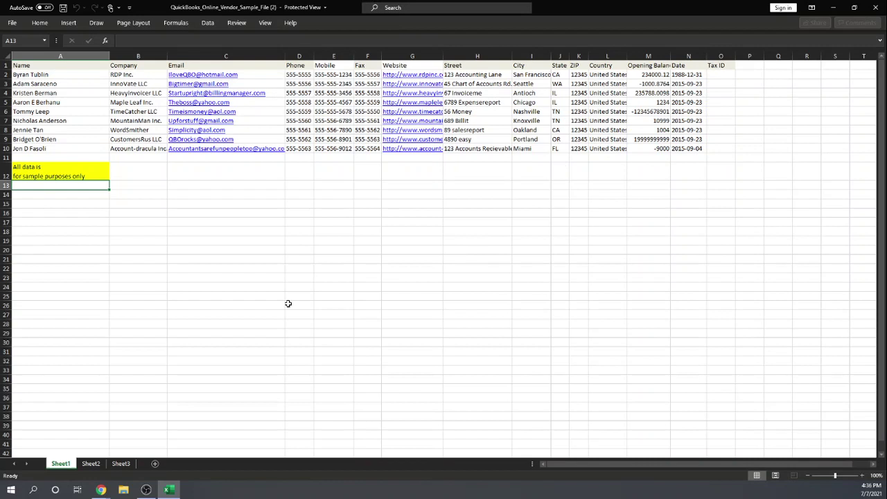
pyautogui.click(48, 67)
pyautogui.click(117, 67)
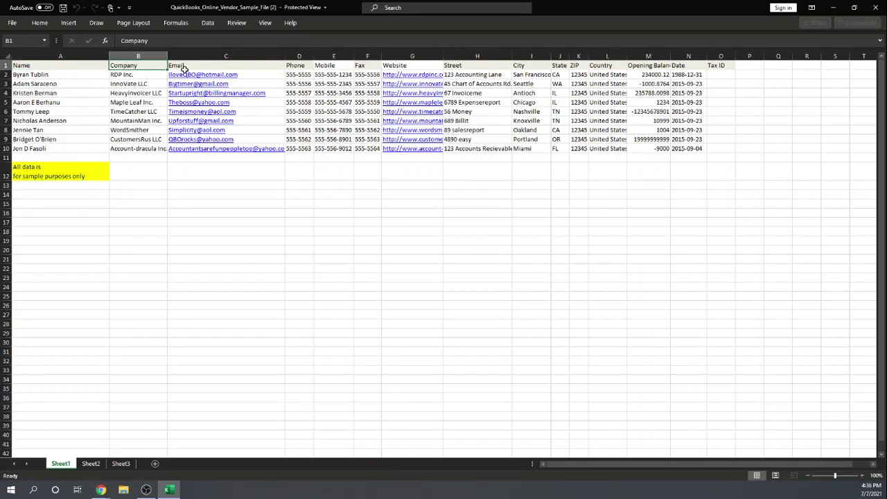
pyautogui.click(184, 69)
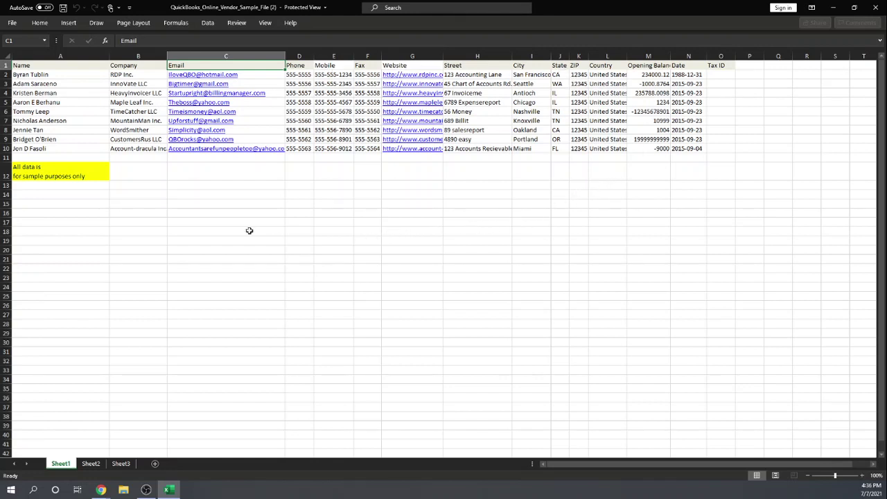
pyautogui.click(49, 68)
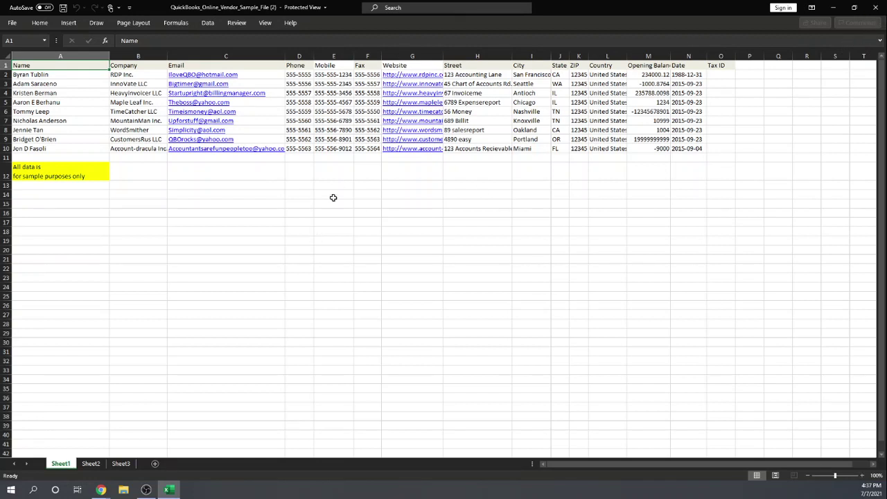
# Close Excel and attach QuickBooks_Online_Vendor_Sample_File (2).xls from Downloads for upload.
pyautogui.click(878, 12)
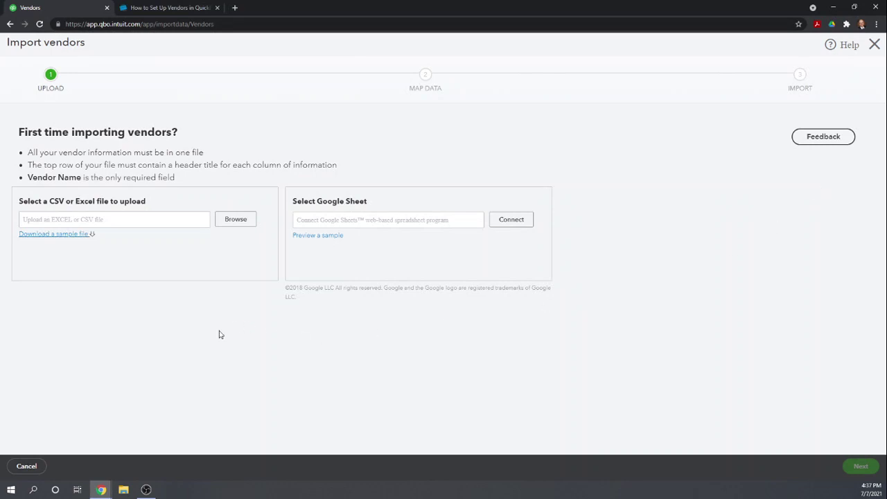
pyautogui.click(236, 224)
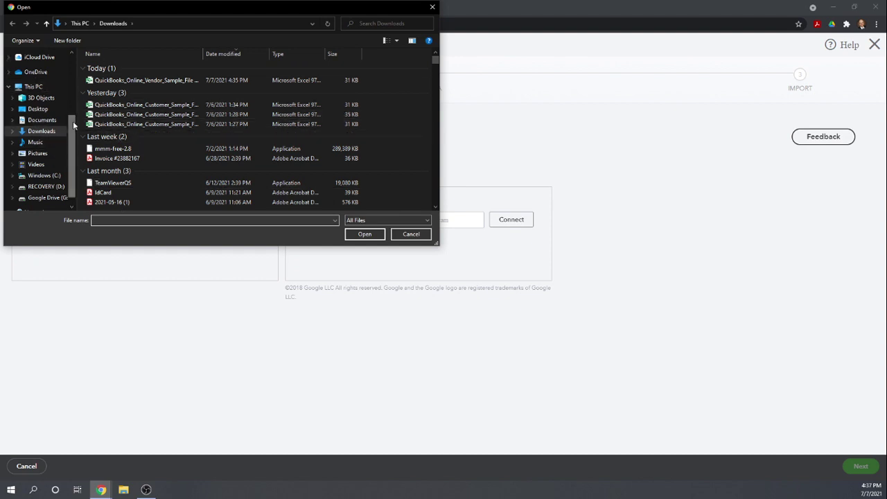
pyautogui.click(126, 81)
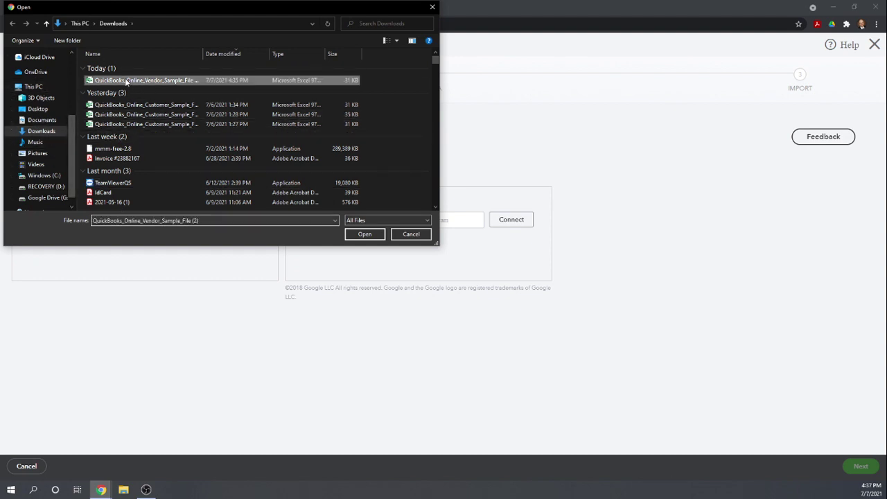
pyautogui.click(365, 234)
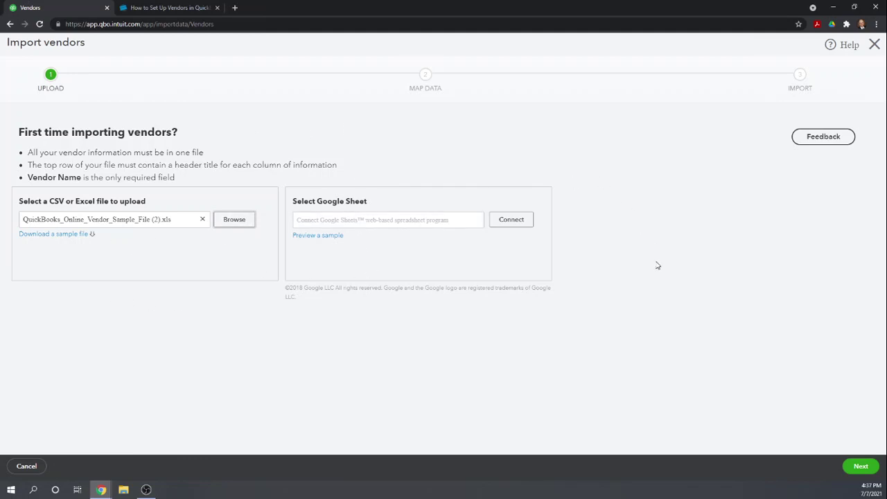
# Advance to the Map Data step and review the column-to-field mappings.
pyautogui.click(860, 466)
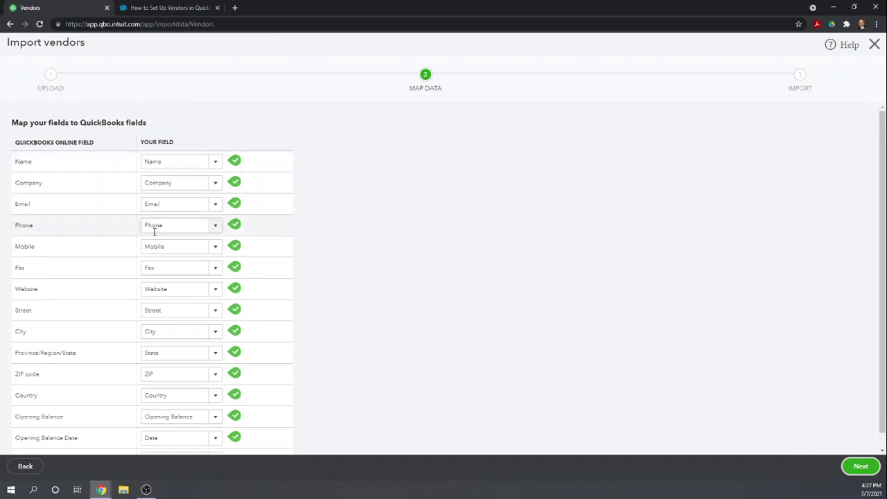
pyautogui.scroll(-1, 299, 152)
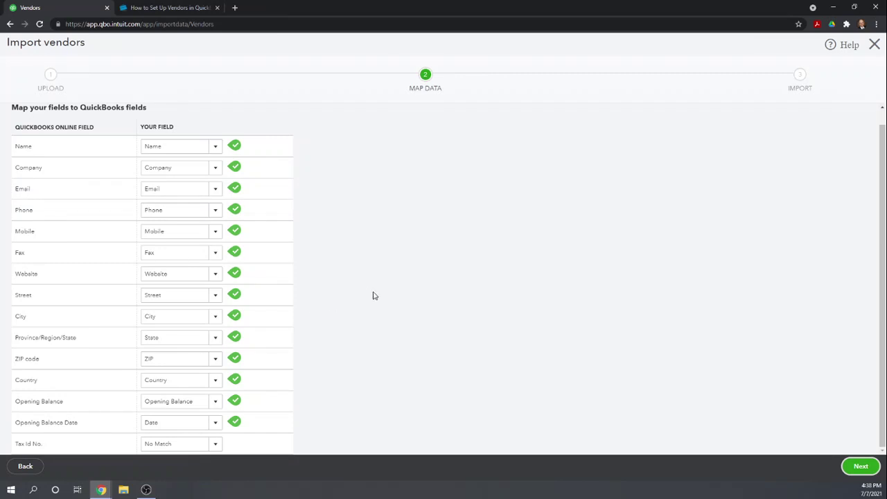
pyautogui.scroll(1, 373, 296)
pyautogui.scroll(-1, 373, 296)
# Advance from Map Data to the Import preview listing 10 vendor rows.
pyautogui.click(860, 467)
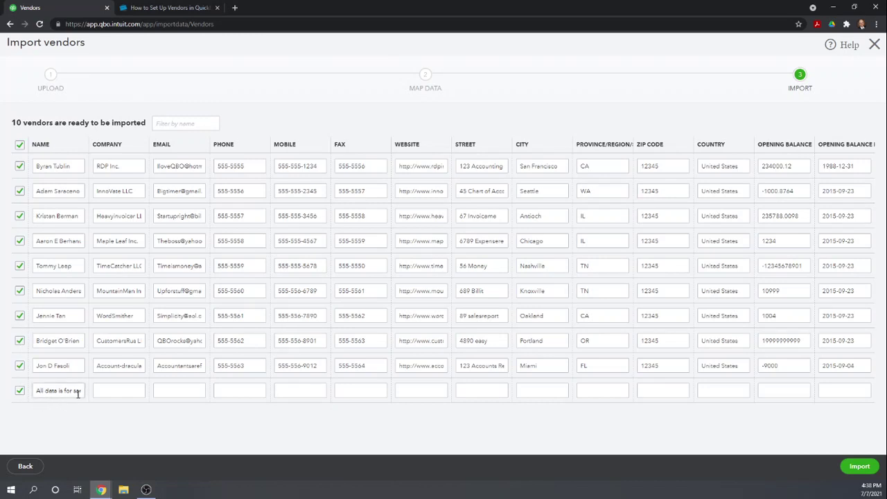
# Untick the last row holding the sample-data note so it isn't imported.
pyautogui.tripleClick(72, 392)
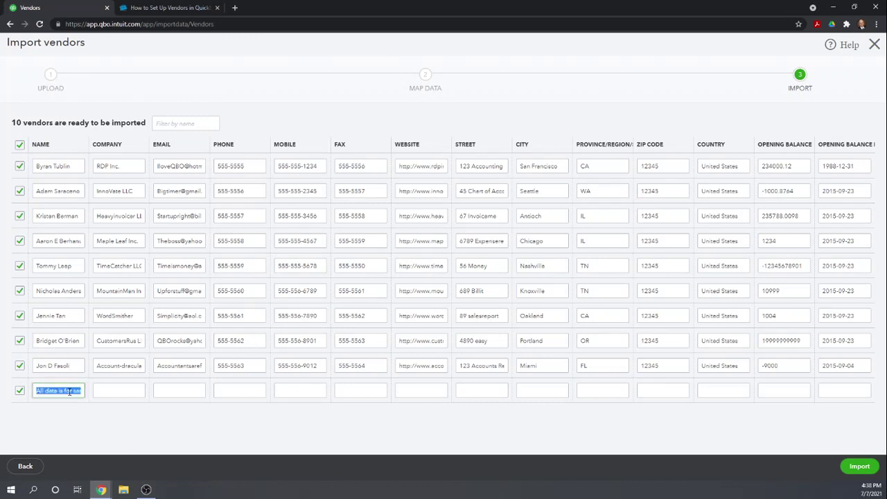
pyautogui.click(20, 391)
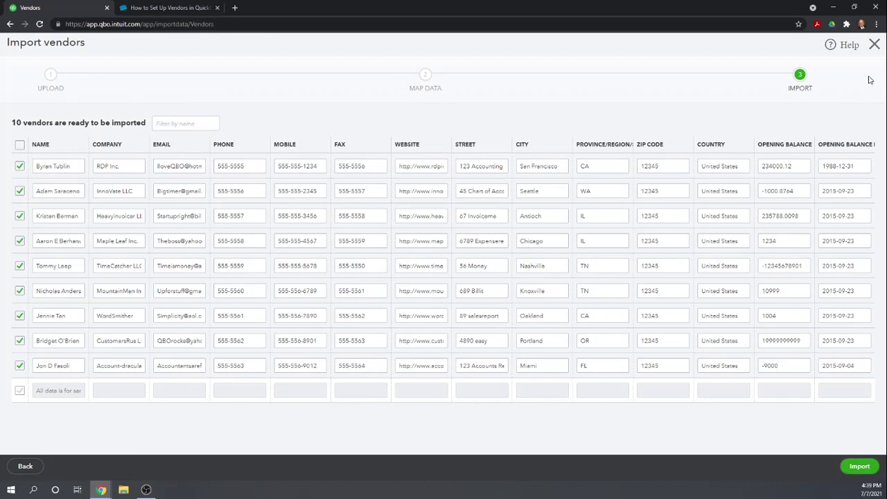
# Close Import vendors and confirm leaving without saving.
pyautogui.click(876, 46)
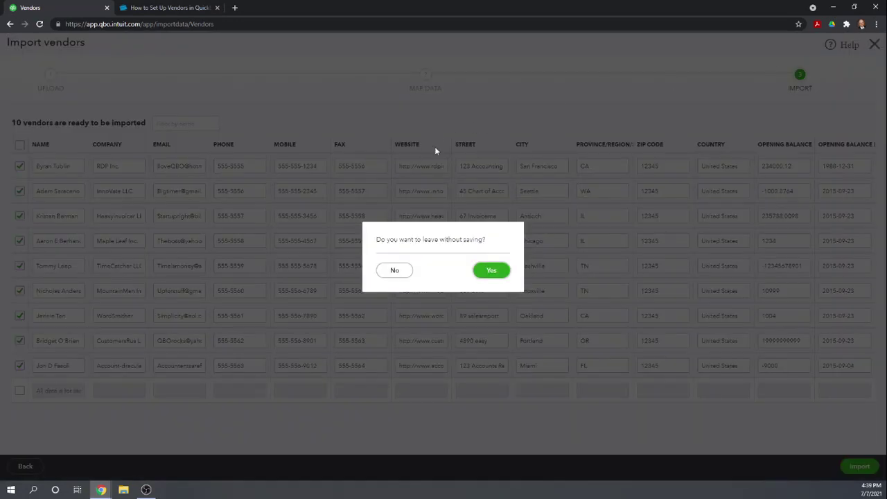
pyautogui.click(491, 269)
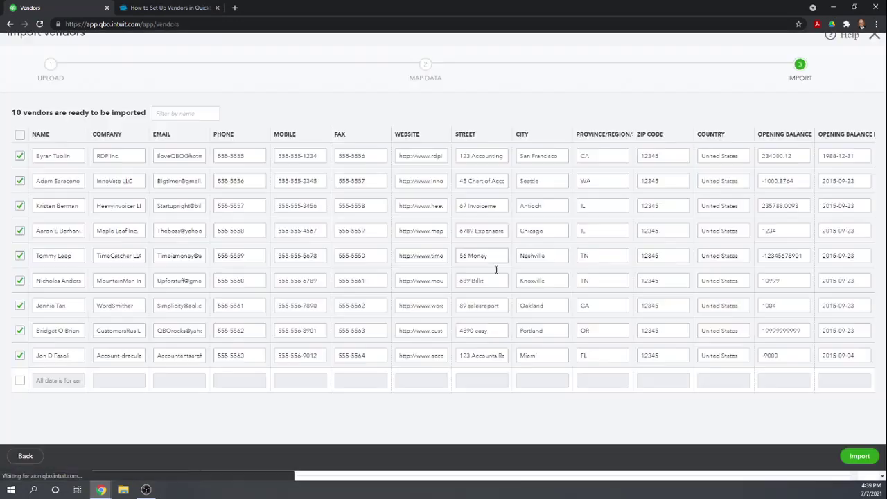